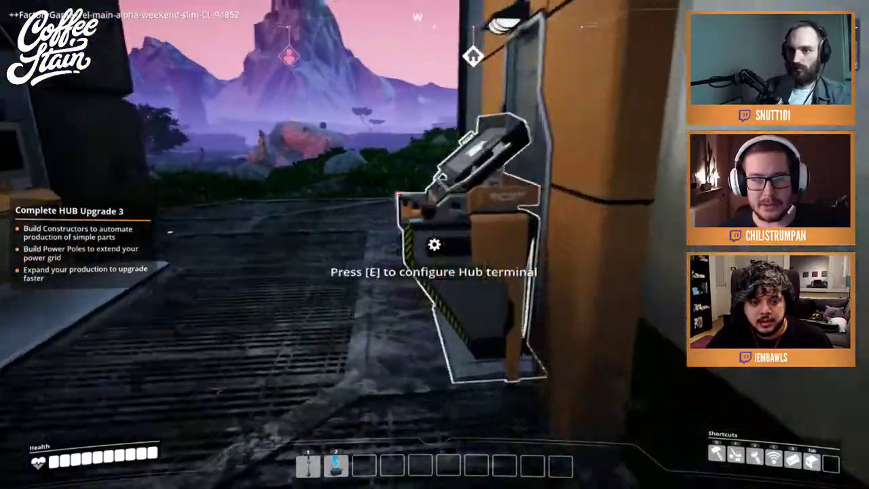
Pass the storage box, opening and closing it briefly, and open the craft bench's crafting window.
{"action": "key", "text": "e"}
{"action": "key", "text": "Escape"}
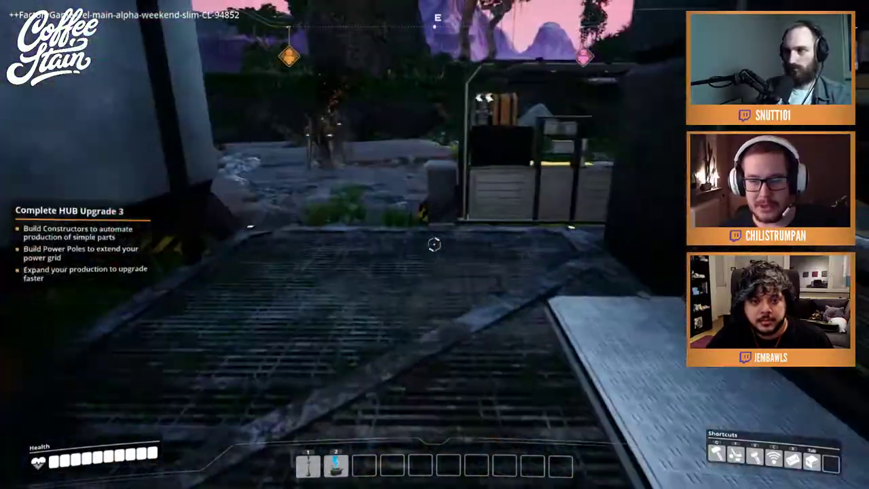
{"action": "key", "text": "e"}
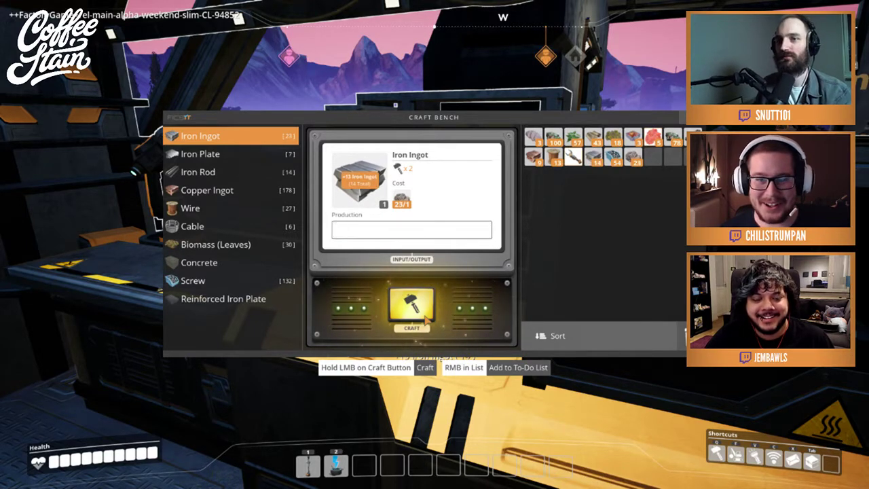
Hold Craft on Iron Ingot to smelt 36 ingots from iron ore, bringing inventory to 37.
{"action": "left_click_drag", "start_coordinate": [422, 317], "coordinate": [422, 312]}
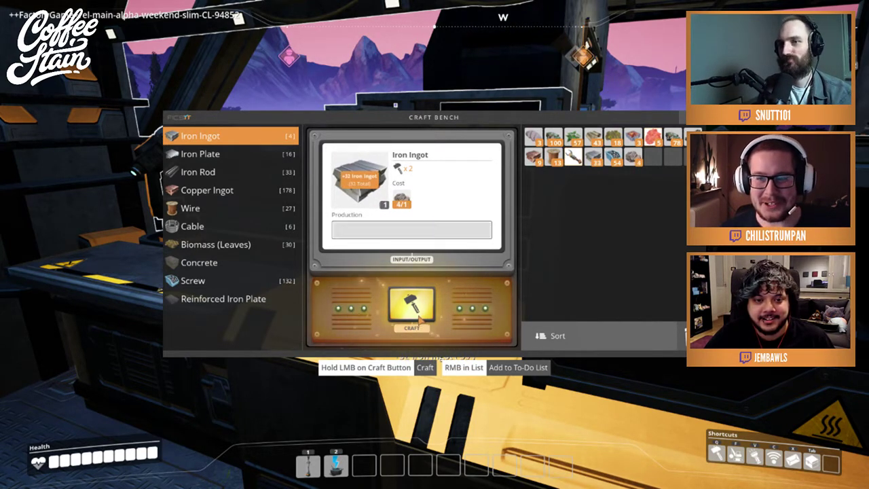
Walk out onto the platform and back, briefly reopening the craft bench.
{"action": "key", "text": "Escape"}
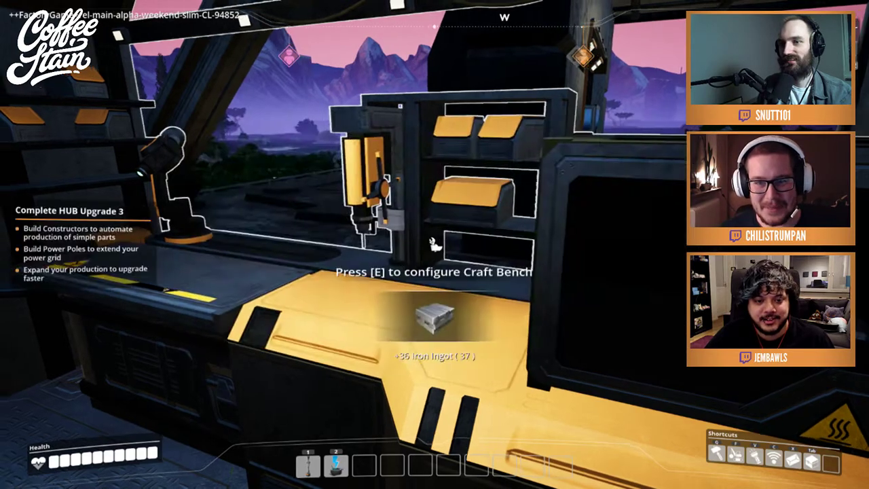
{"action": "key", "text": "w"}
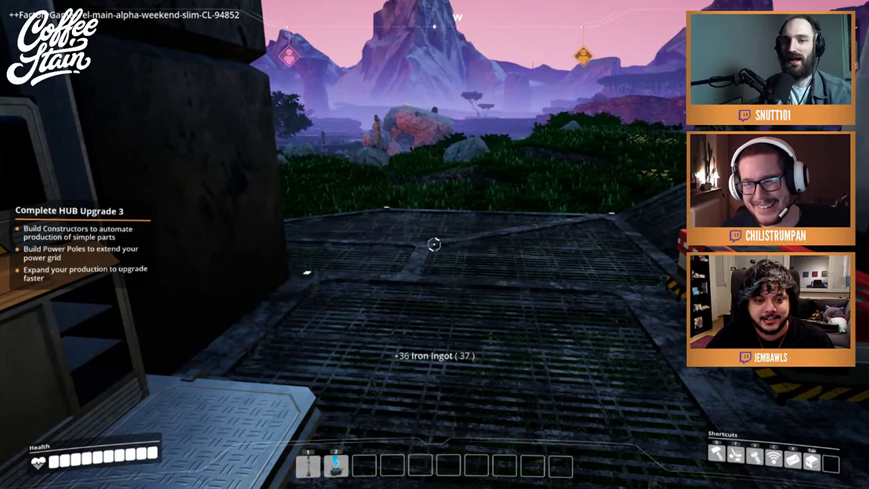
{"action": "key", "text": "s"}
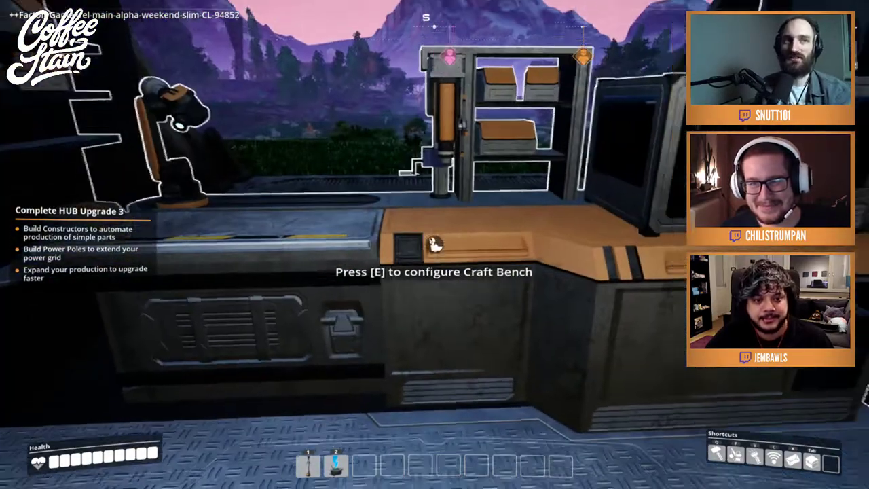
{"action": "key", "text": "e"}
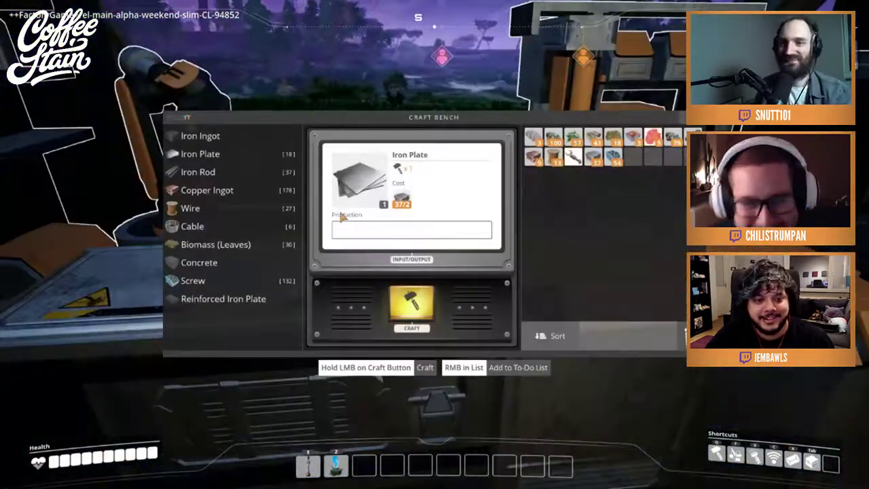
{"action": "key", "text": "Escape"}
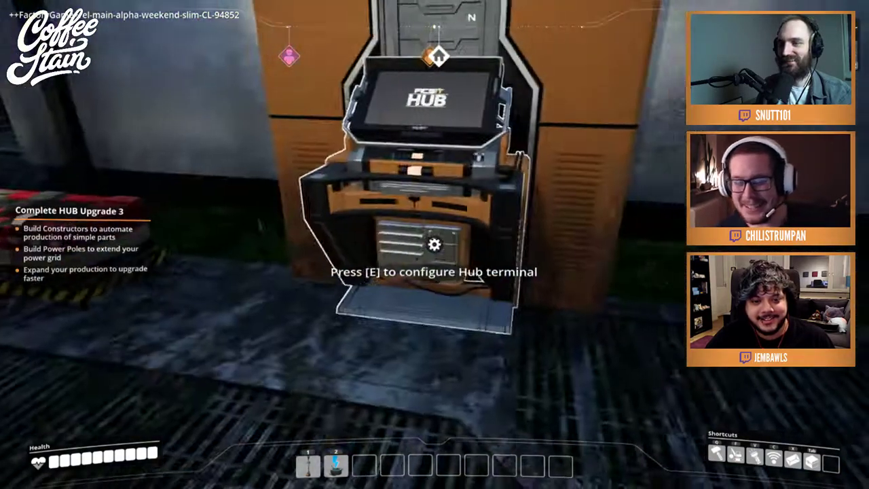
Check HUB Upgrade 3's remaining requirements, then press iron ingots into plates, reaching 17.
{"action": "key", "text": "e"}
{"action": "key", "text": "Escape"}
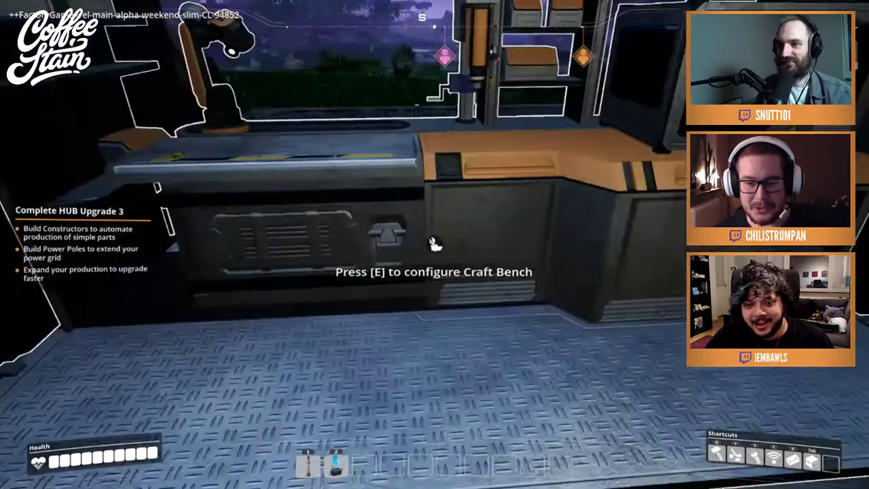
{"action": "key", "text": "e"}
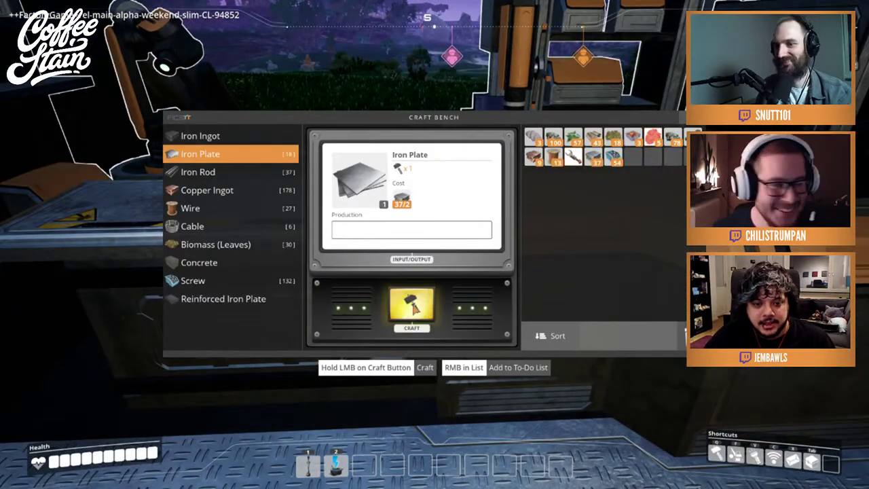
{"action": "left_click_drag", "start_coordinate": [411, 307], "coordinate": [411, 306]}
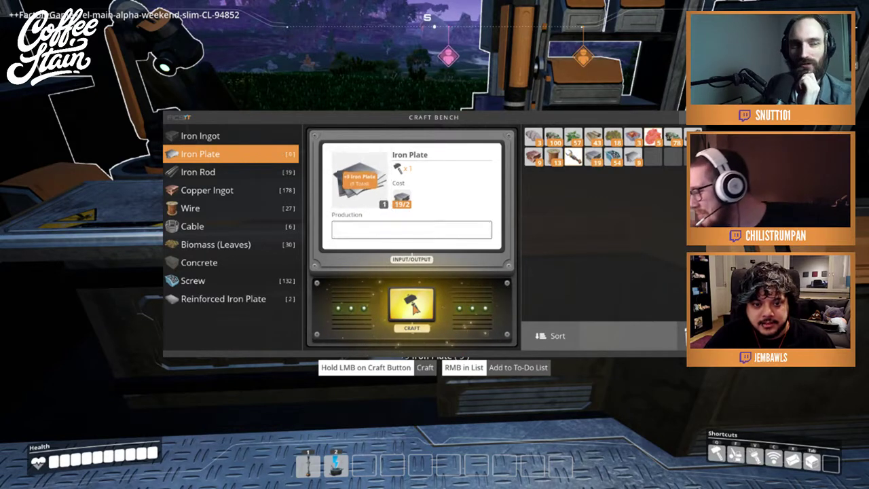